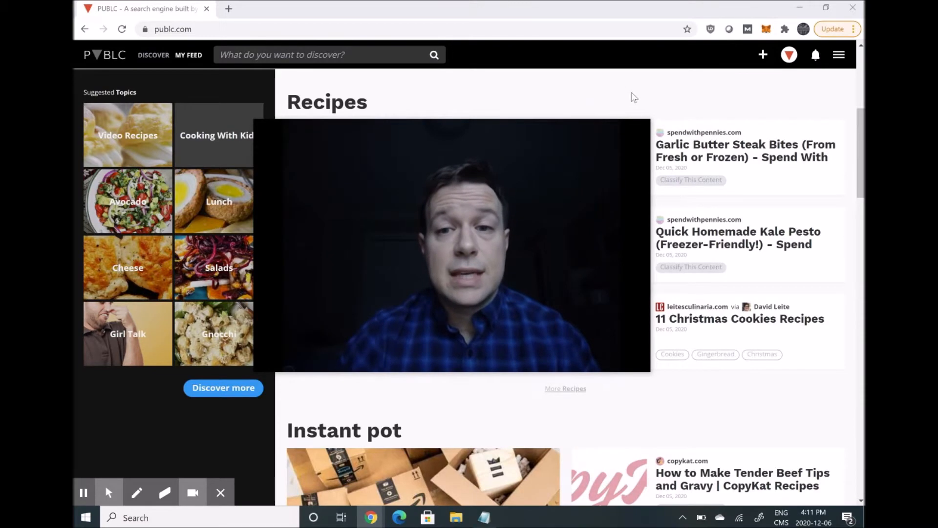
pyautogui.click(641, 129)
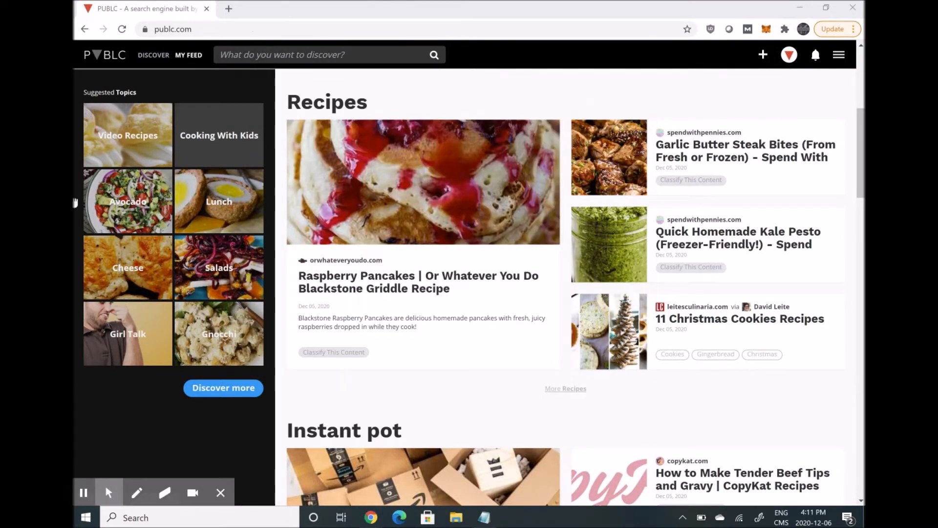
pyautogui.click(83, 495)
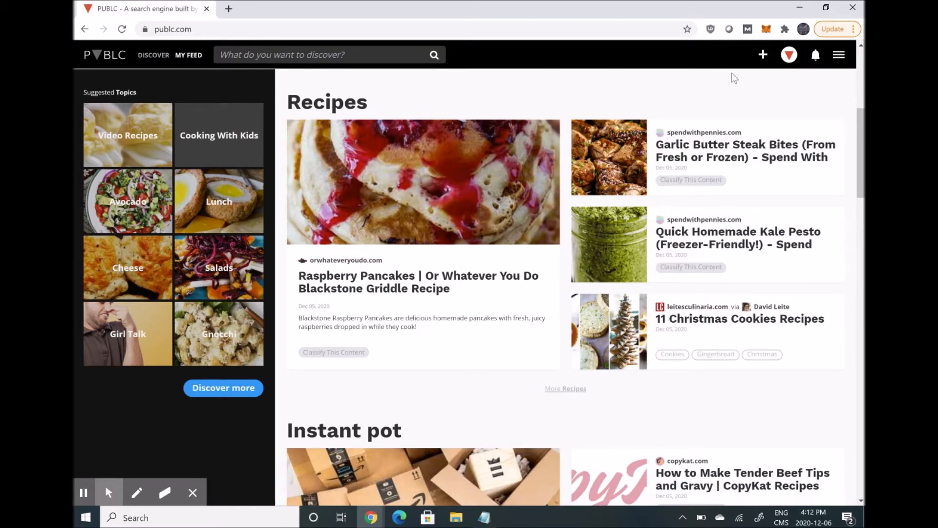
# Open the diversivore.com publisher page and look through its list of published articles
pyautogui.click(840, 58)
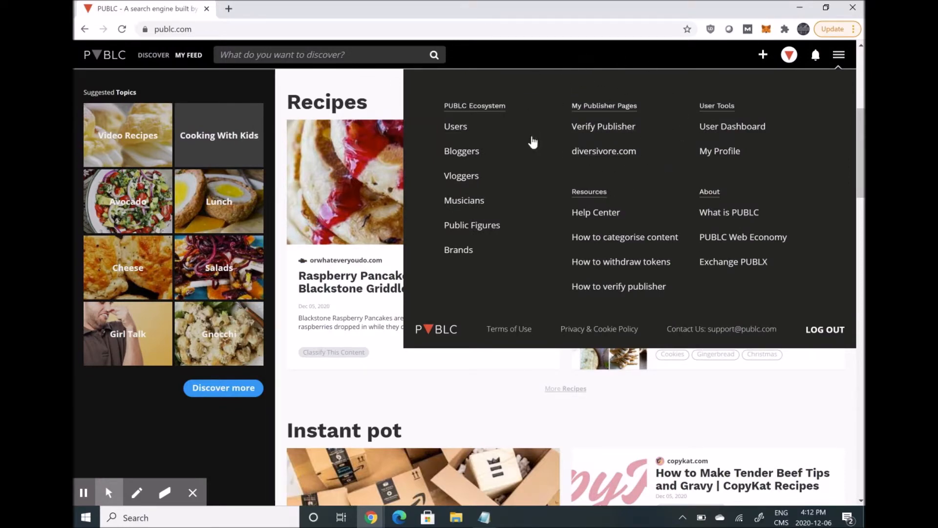
pyautogui.click(597, 153)
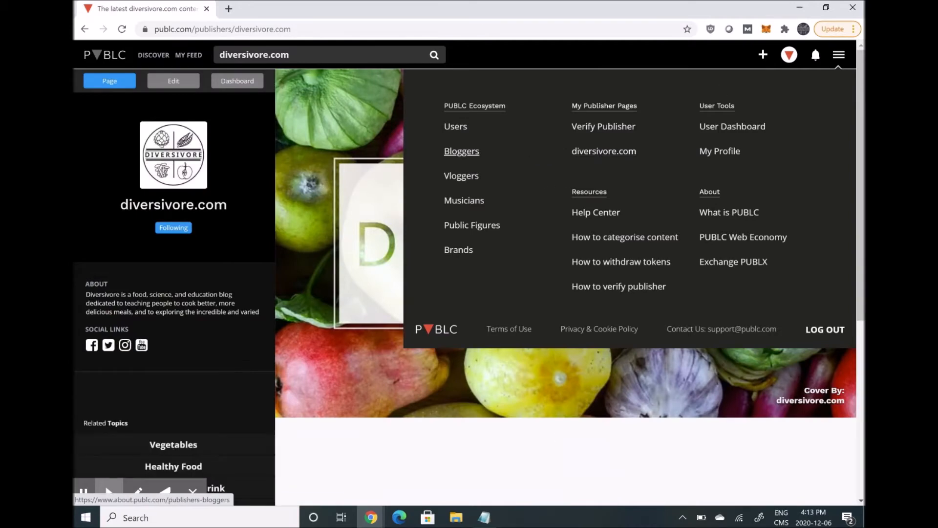
pyautogui.click(838, 55)
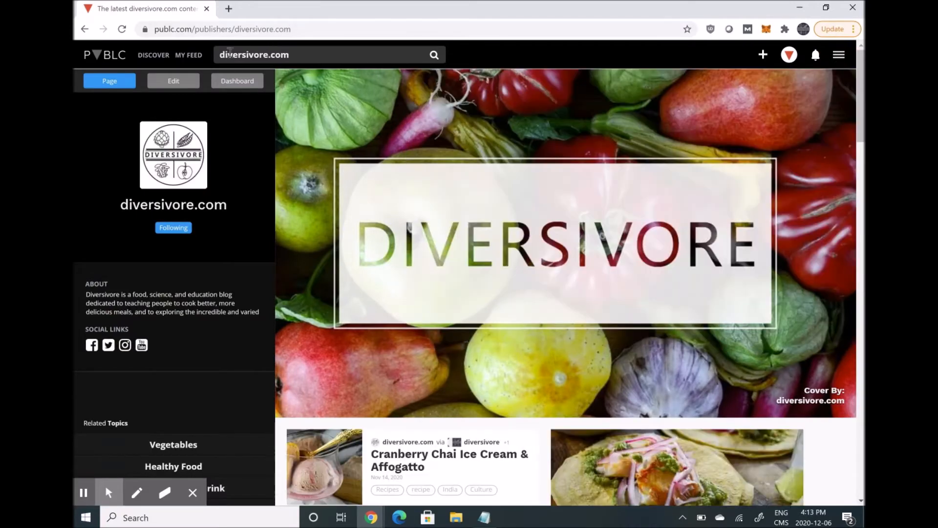
pyautogui.moveTo(860, 60); pyautogui.dragTo(860, 316)
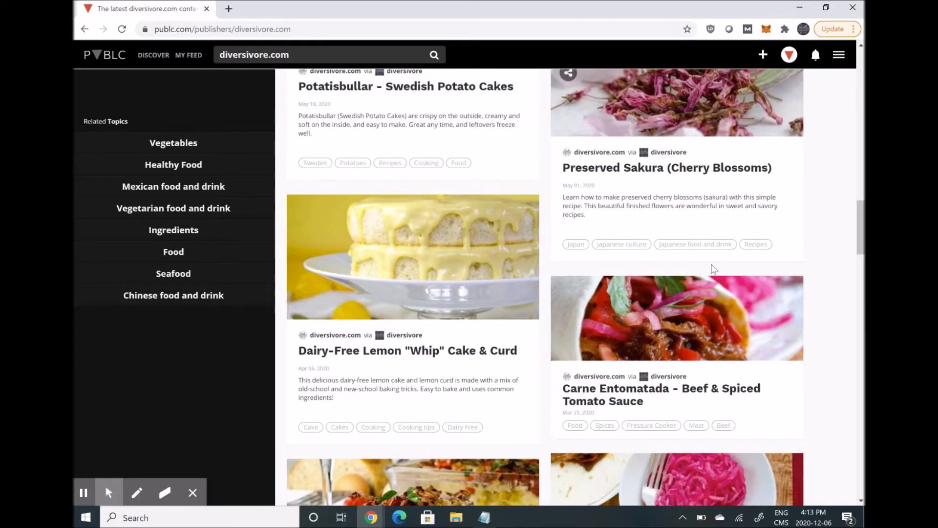
pyautogui.moveTo(860, 223); pyautogui.dragTo(861, 425)
pyautogui.moveTo(862, 352); pyautogui.dragTo(862, 468)
pyautogui.moveTo(579, 339)
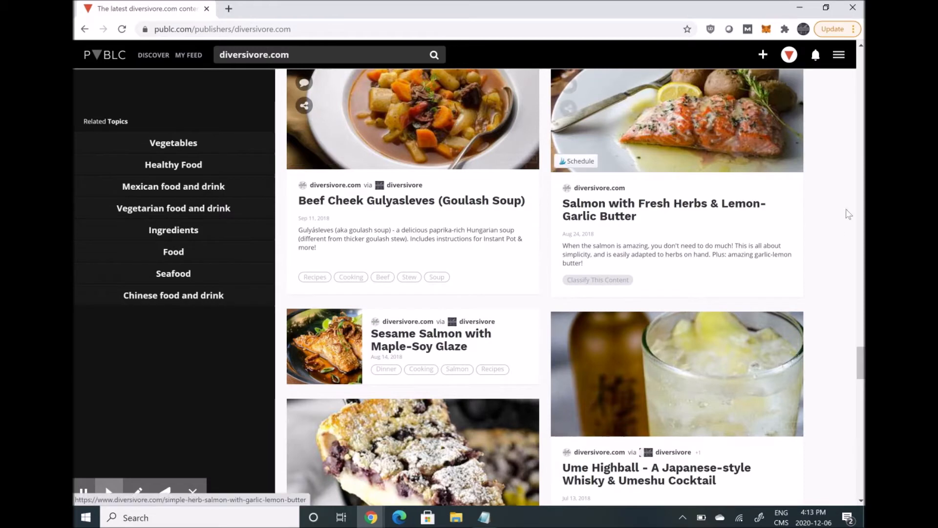
pyautogui.moveTo(860, 369); pyautogui.dragTo(862, 49)
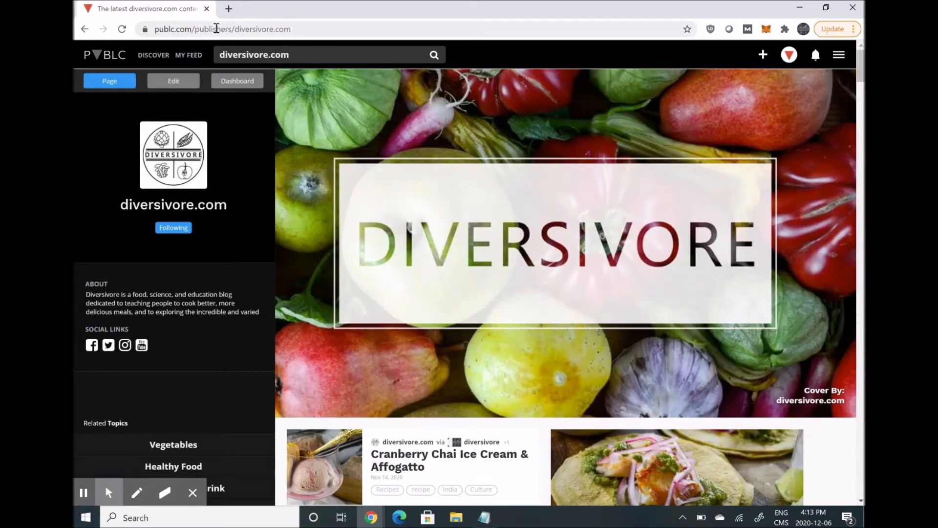
# Open the publisher dashboard's Unindexed Content list and find the Wafu Hambagu - Japanese Style Hamburger Steak item
pyautogui.click(246, 86)
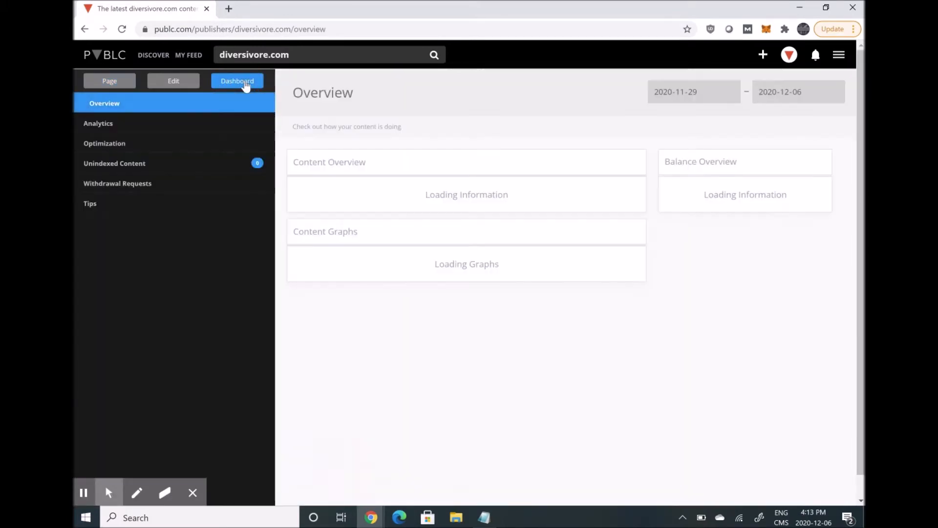
pyautogui.click(158, 169)
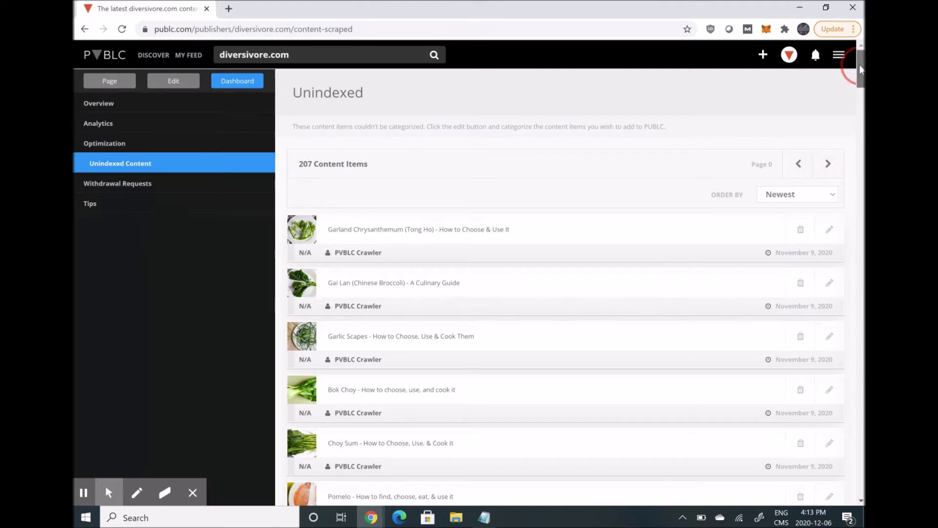
pyautogui.scroll(-20, 861, 70)
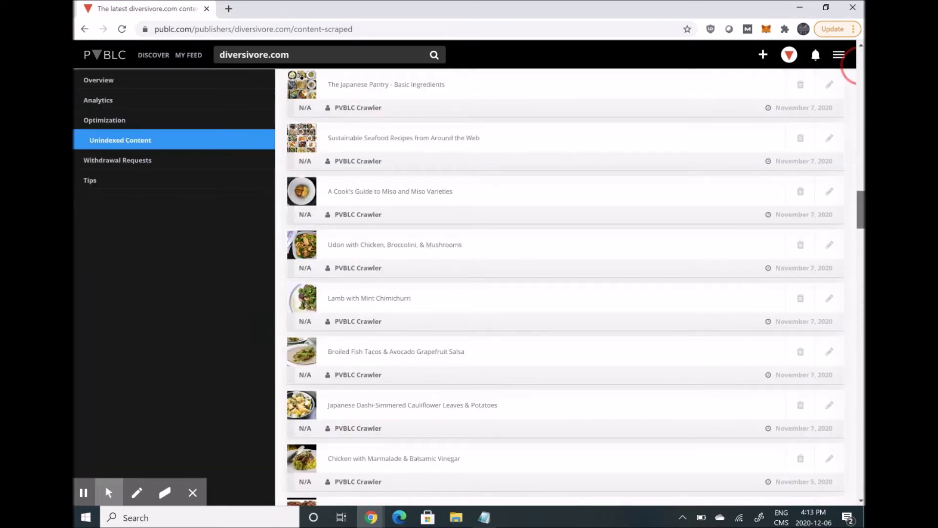
pyautogui.scroll(-2, 802, 234)
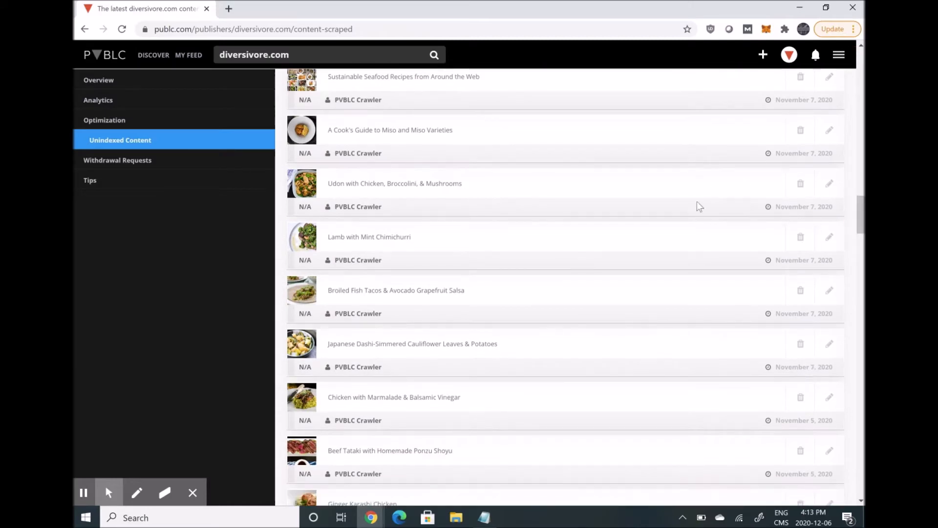
pyautogui.moveTo(862, 213); pyautogui.dragTo(863, 252)
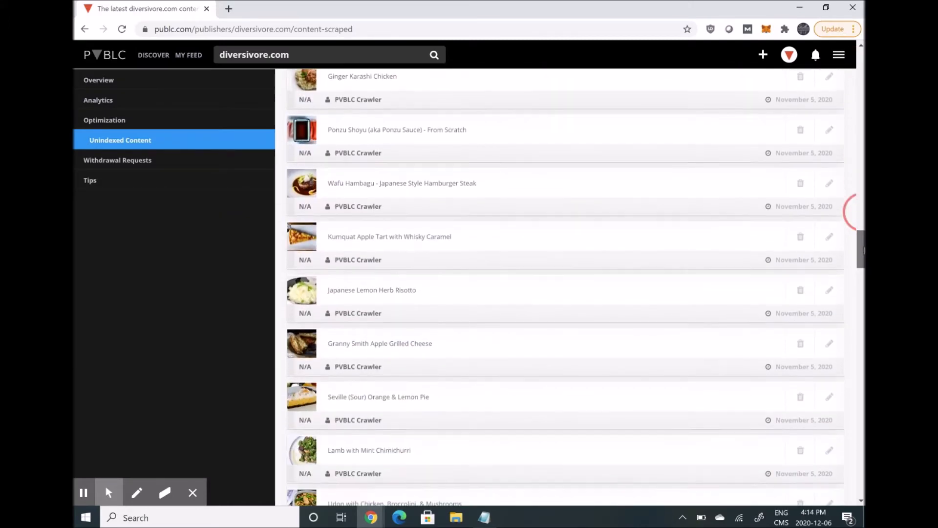
# Start categorising the Wafu Hambagu item with its preselected image and assign it the Food and Drink category
pyautogui.click(833, 186)
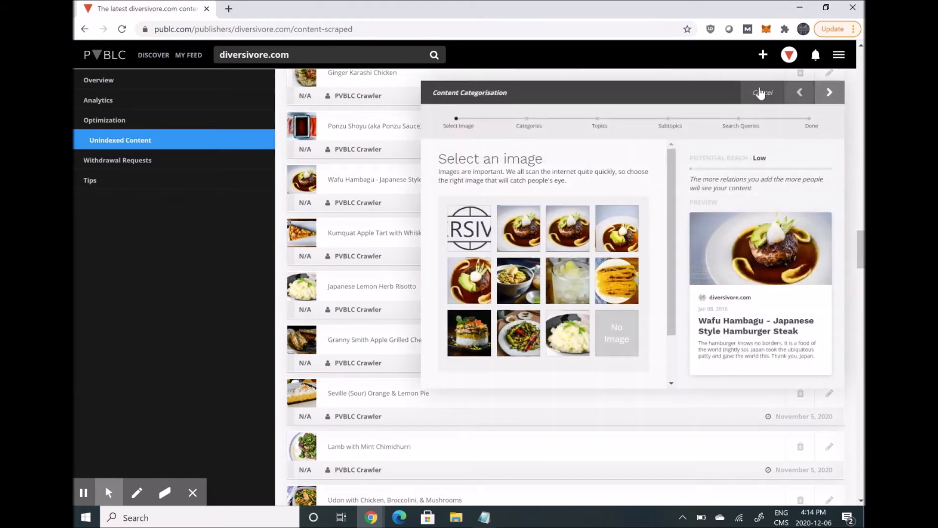
pyautogui.click(762, 94)
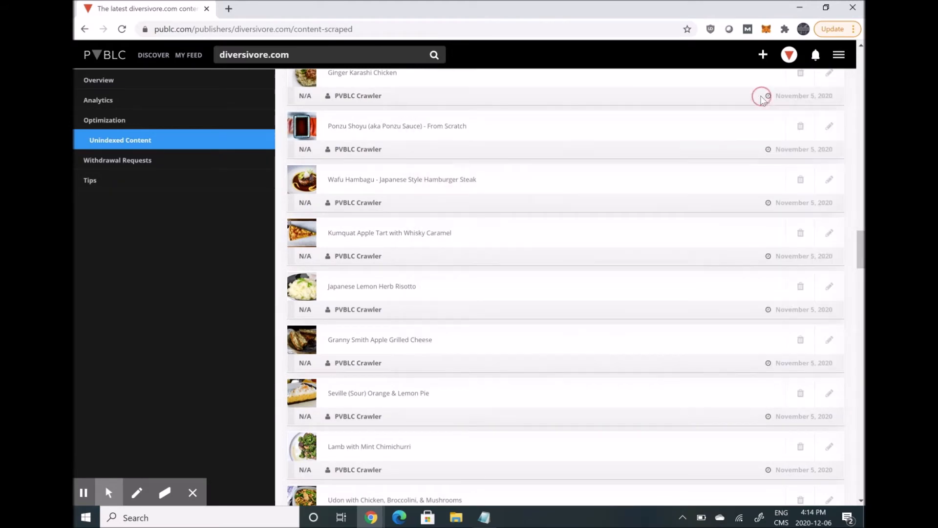
pyautogui.click(830, 187)
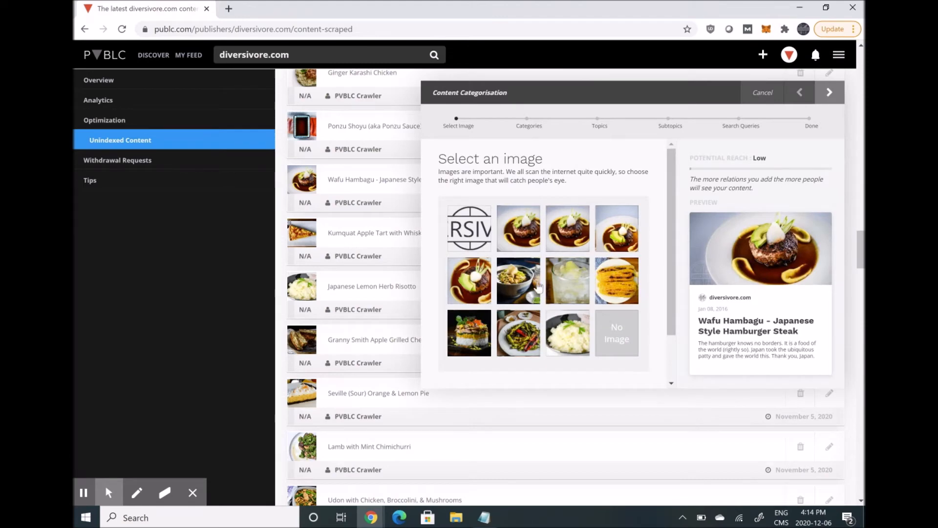
pyautogui.click(826, 98)
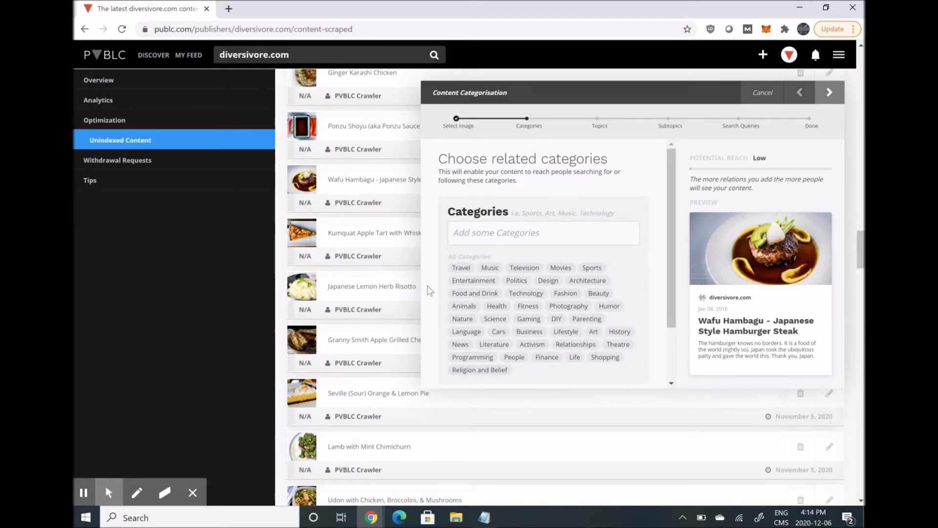
pyautogui.click(472, 294)
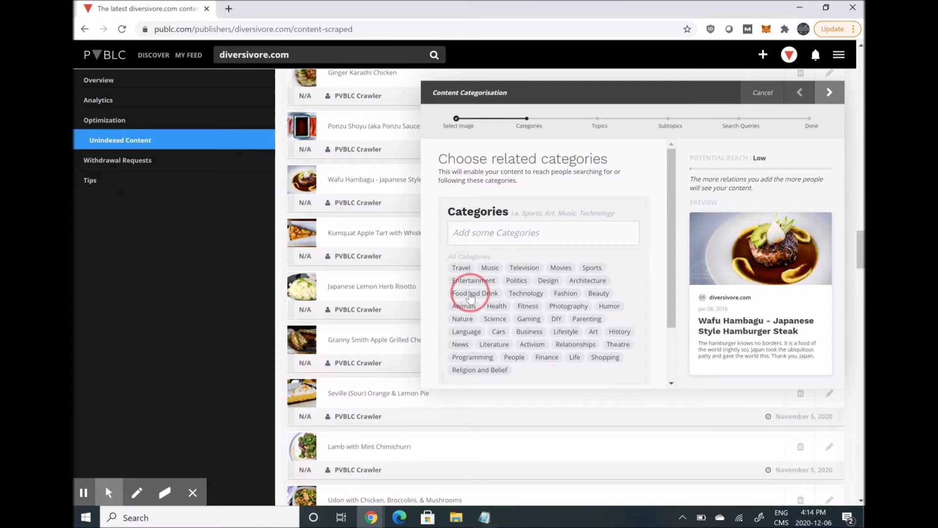
pyautogui.click(830, 93)
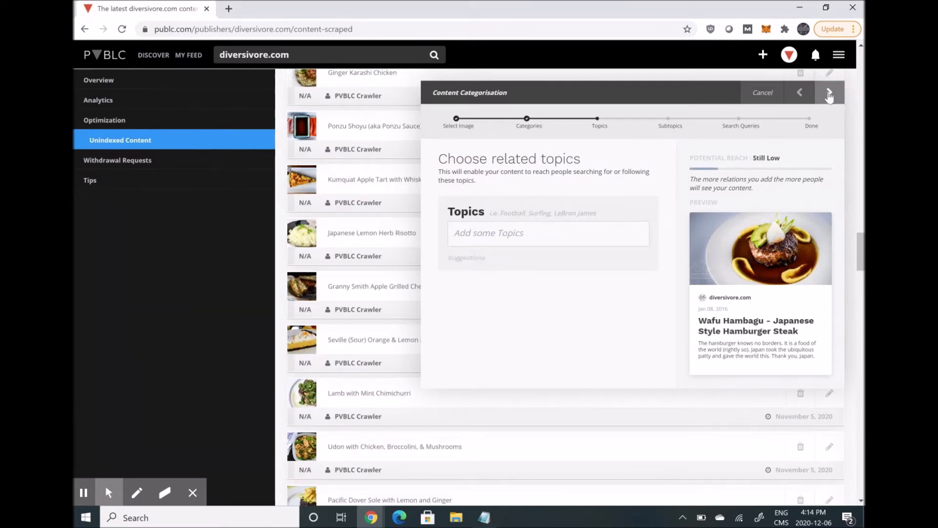
# Add the topics Food, Cooking and Recipes to the Wafu Hambagu item
pyautogui.click(465, 236)
pyautogui.write('Food')
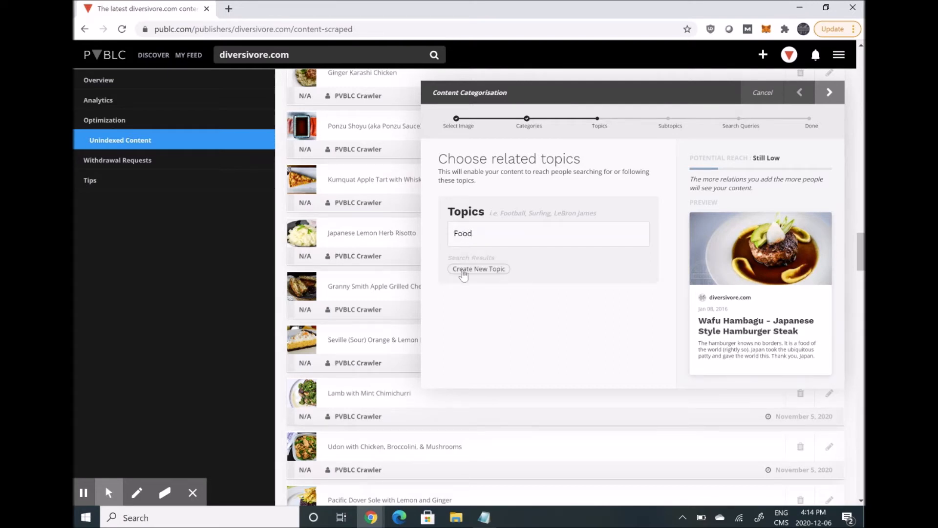
pyautogui.click(460, 267)
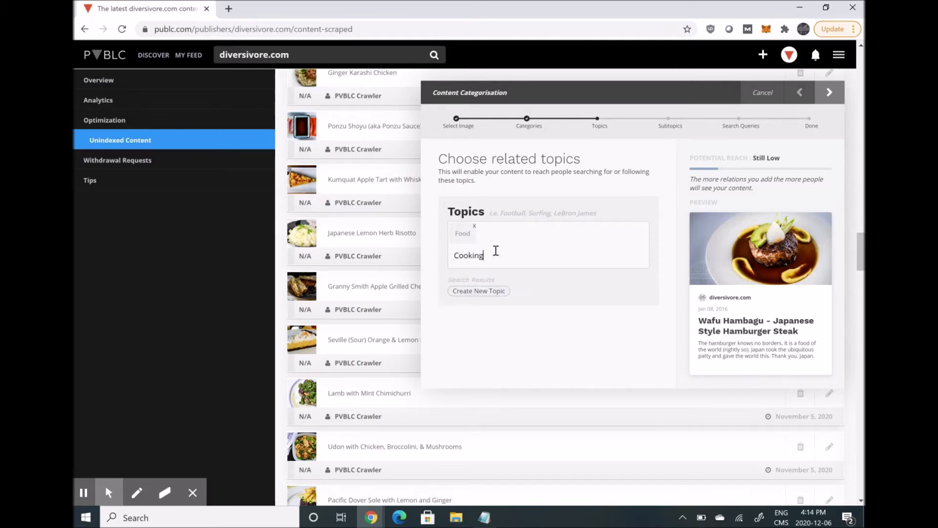
pyautogui.click(460, 295)
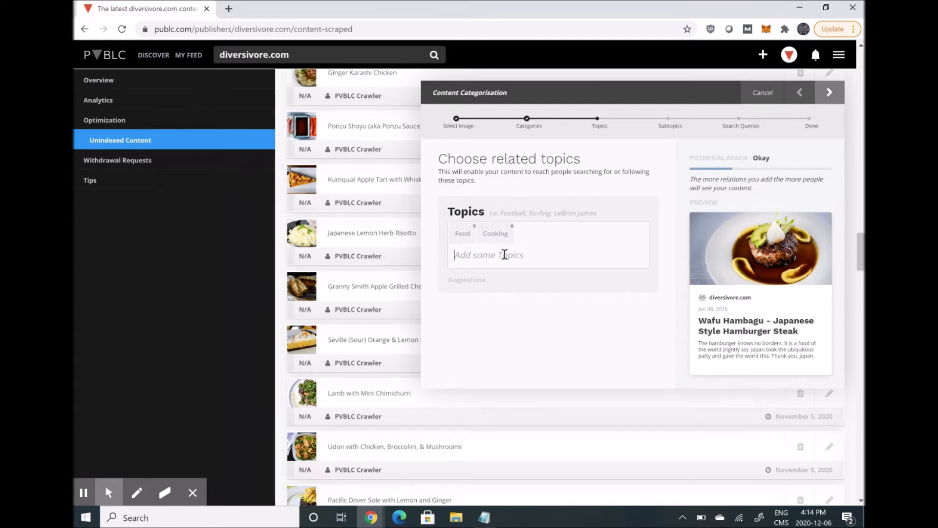
pyautogui.write('Redipes')
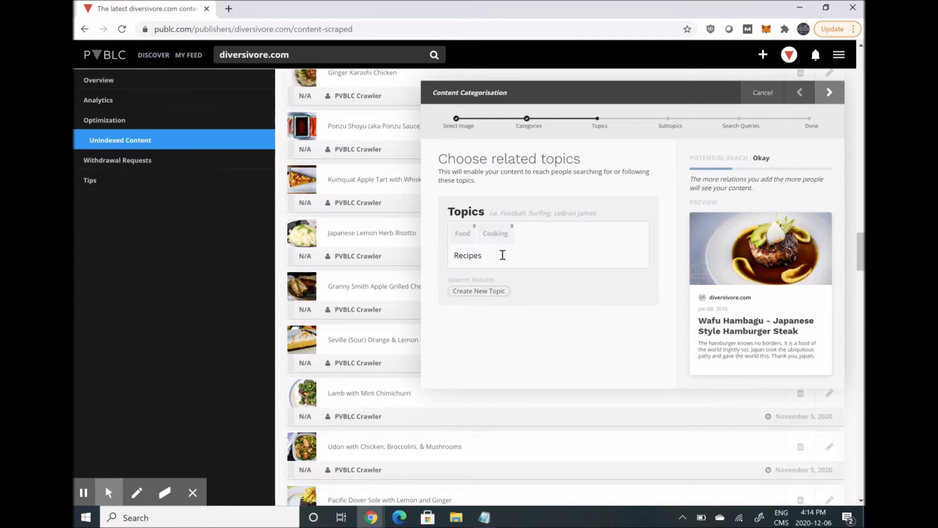
pyautogui.click(467, 291)
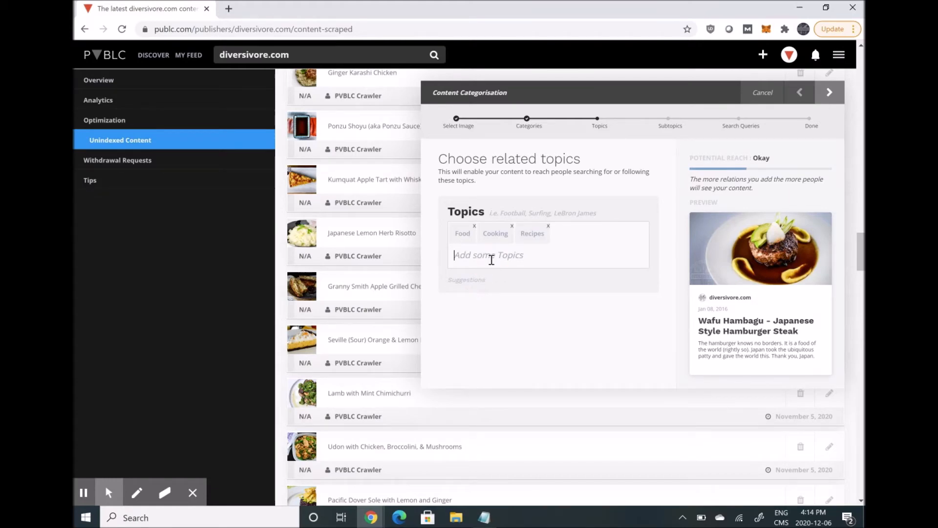
# Add the existing topic Japanese food and drink, and proceed to assigning subtopics
pyautogui.write('Ja')
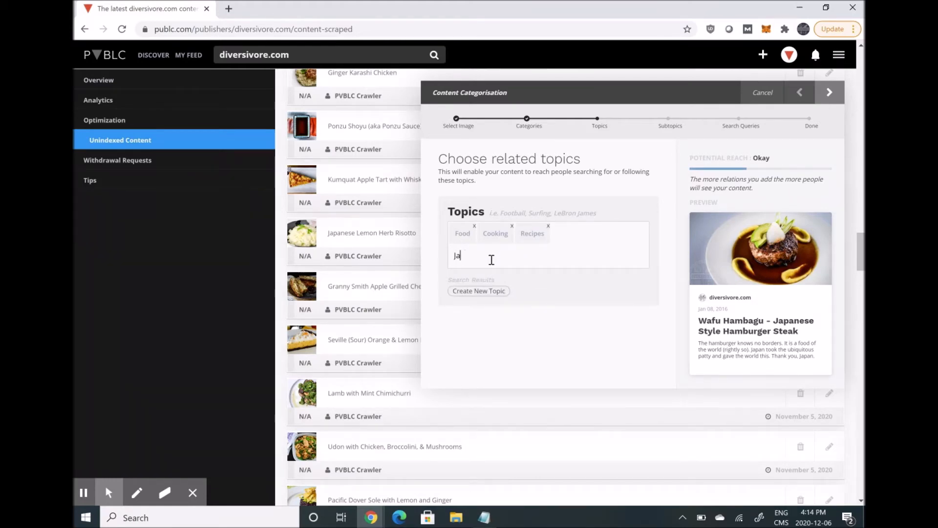
pyautogui.write('panesef')
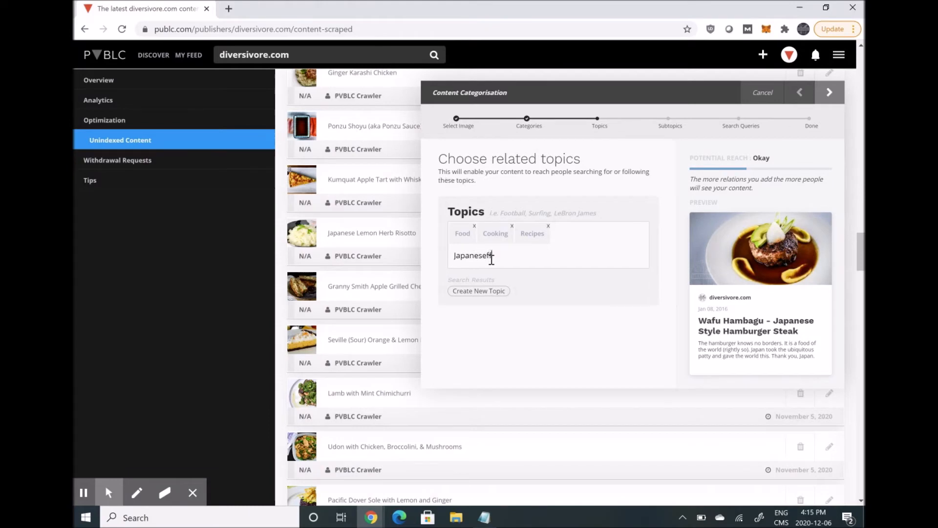
pyautogui.press('BackSpace')
pyautogui.write(' food')
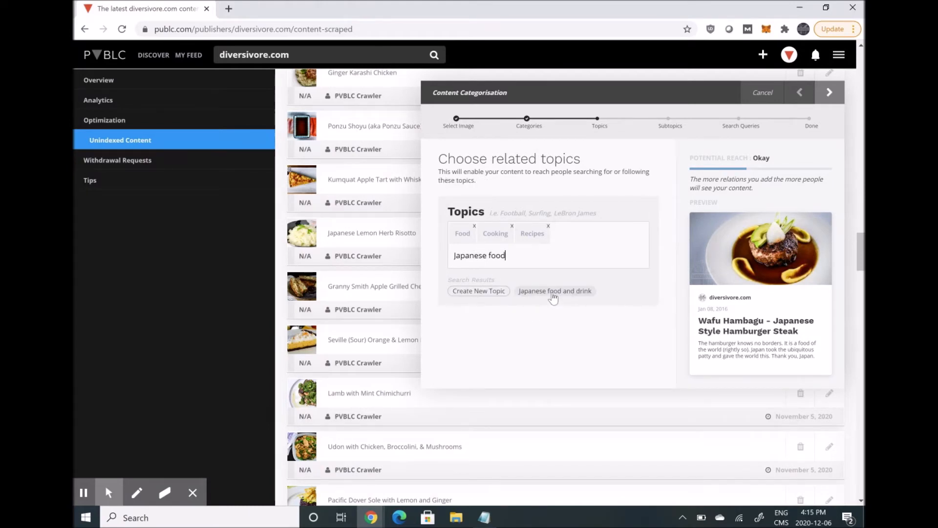
pyautogui.click(554, 292)
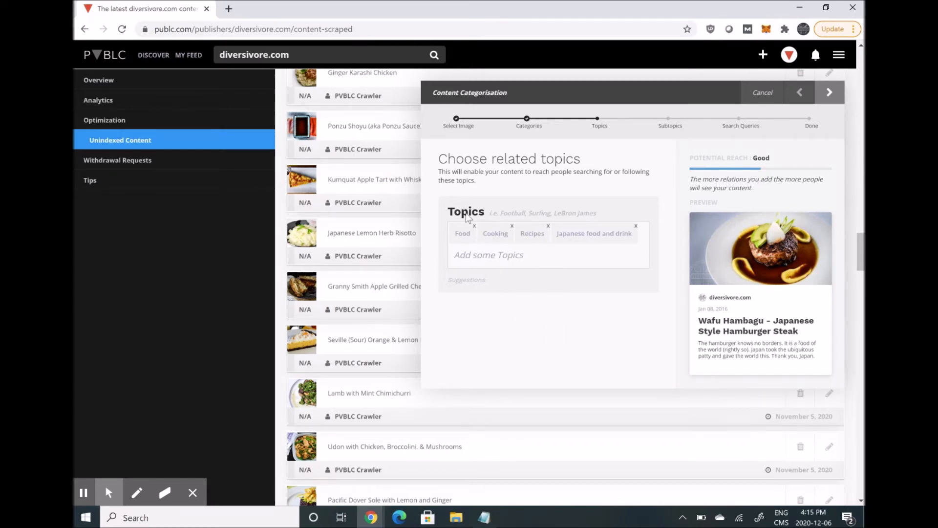
pyautogui.click(831, 94)
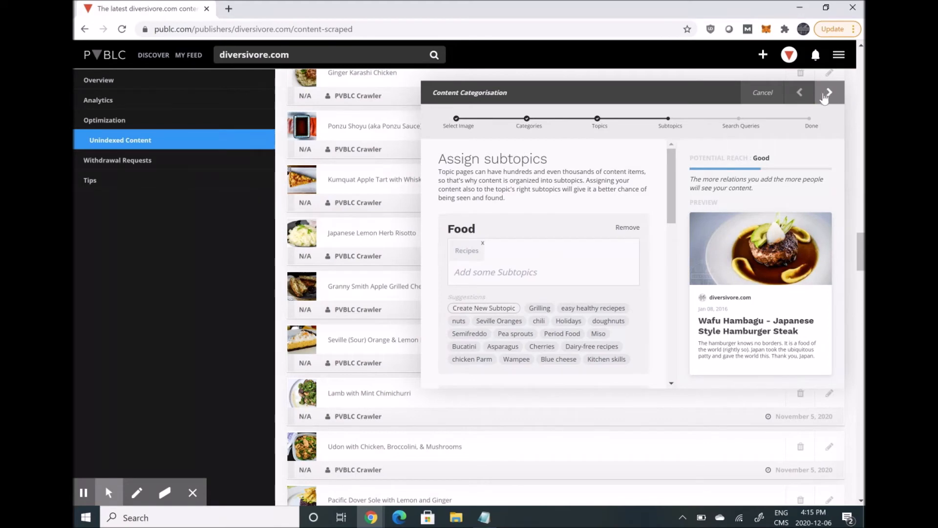
# Assign the suggested Japanese Food subtopic to the Food topic
pyautogui.click(672, 162)
pyautogui.click(672, 162)
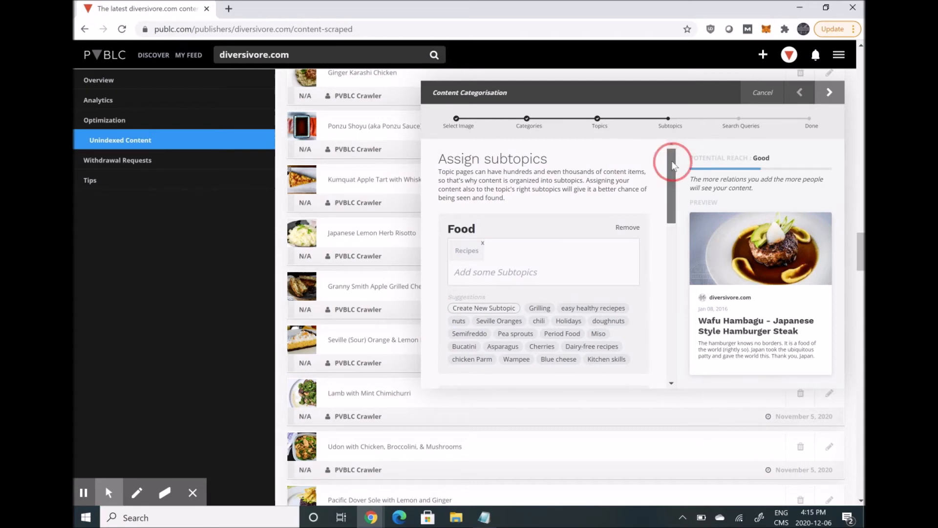
pyautogui.click(670, 162)
pyautogui.moveTo(670, 163); pyautogui.dragTo(673, 186)
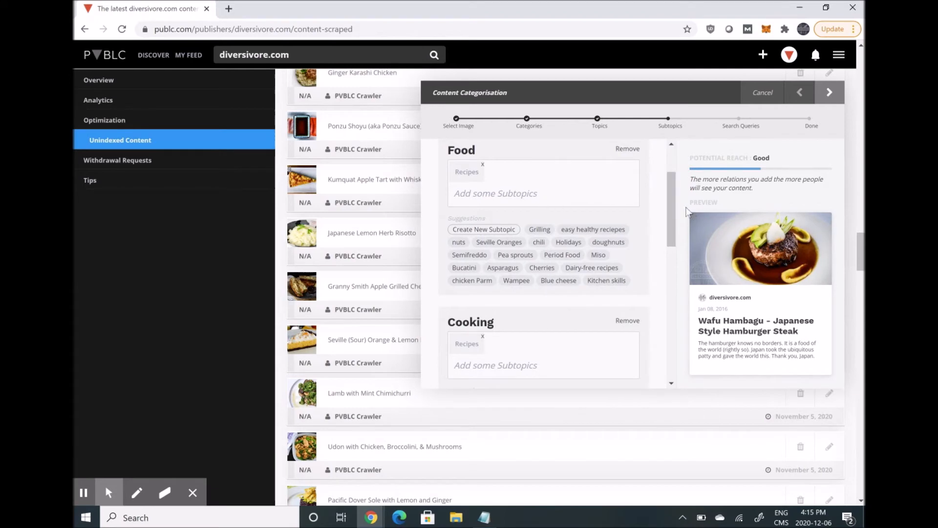
pyautogui.click(492, 192)
pyautogui.write('Japane')
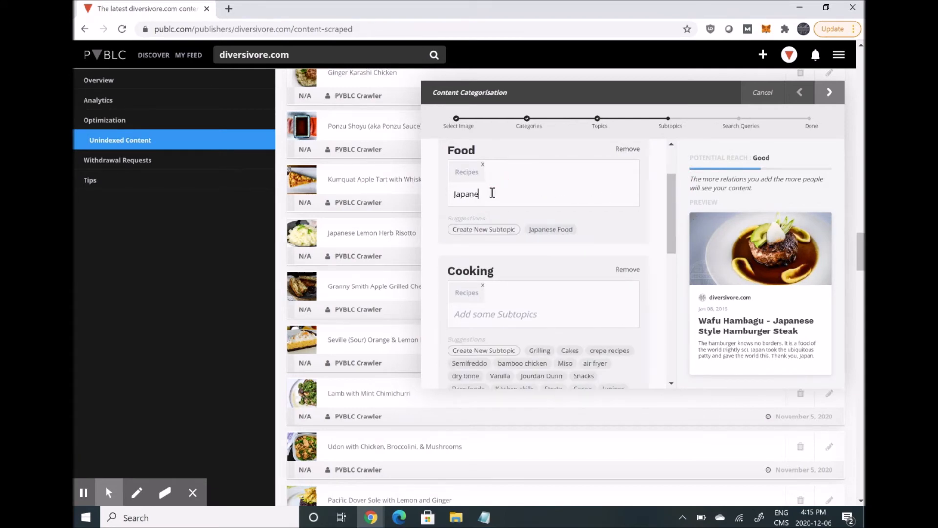
pyautogui.click(550, 229)
# Assign the suggested Japanese food subtopic to the Cooking topic
pyautogui.moveTo(673, 201); pyautogui.dragTo(678, 262)
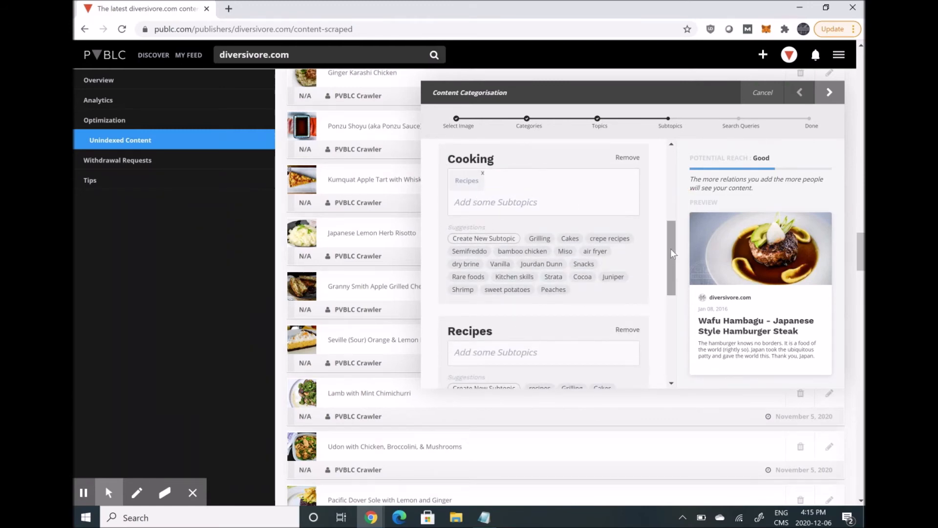
pyautogui.click(487, 204)
pyautogui.write('Jap')
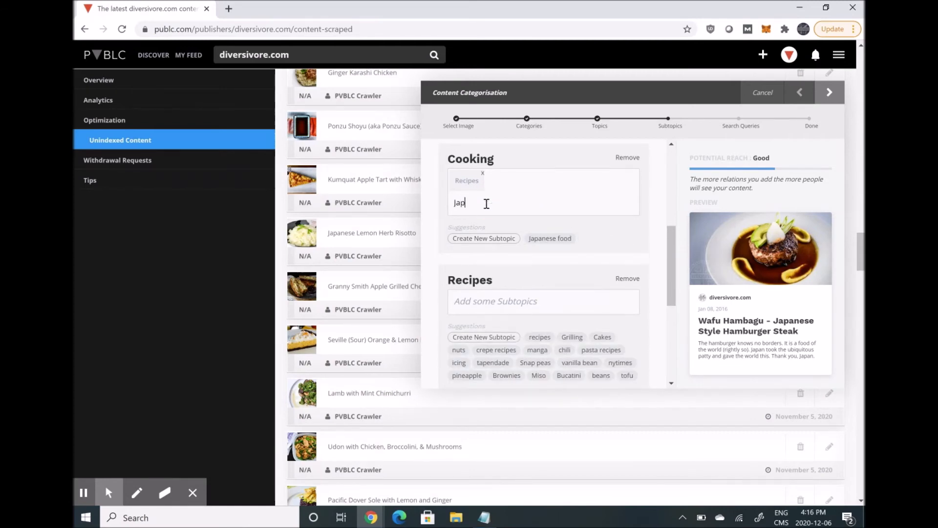
pyautogui.click(544, 240)
# Assign the suggested Hamburgers subtopic to the Recipes topic
pyautogui.moveTo(672, 234); pyautogui.dragTo(670, 281)
pyautogui.click(474, 196)
pyautogui.write('H')
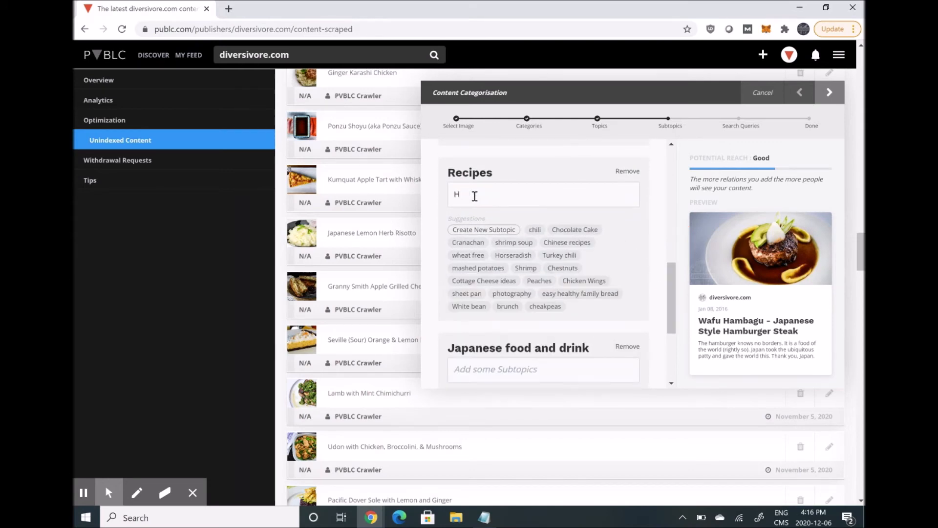
pyautogui.write('amburger')
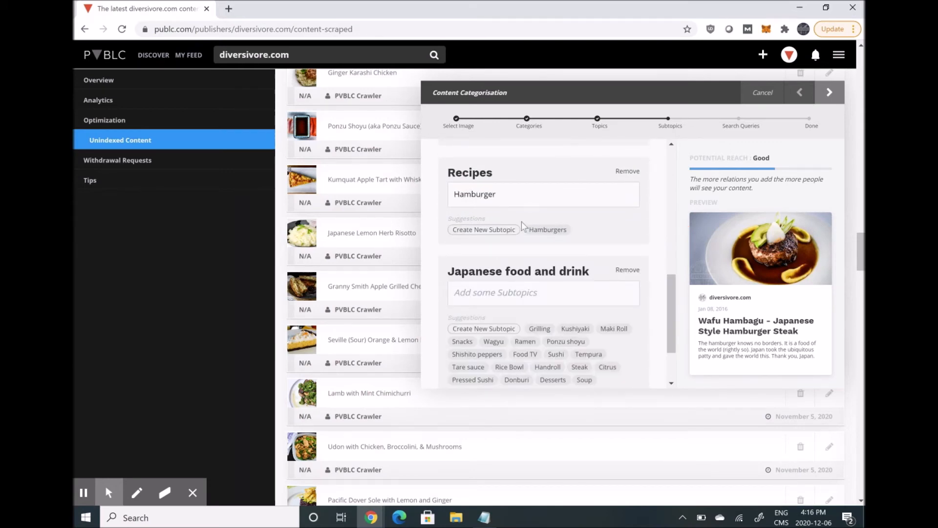
pyautogui.click(542, 230)
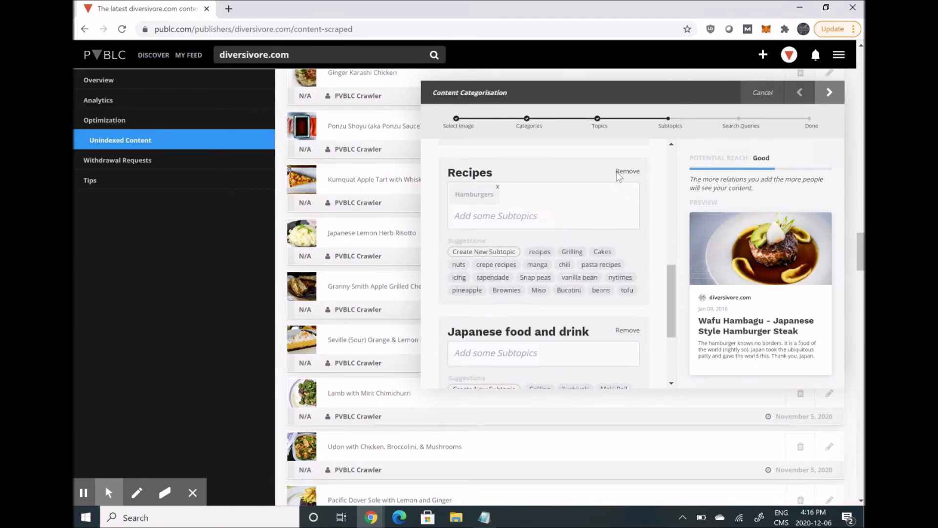
# Go back to the related topics, add the existing topic Hamburgers, and return to assigning subtopics
pyautogui.click(802, 92)
pyautogui.write('Hamburger')
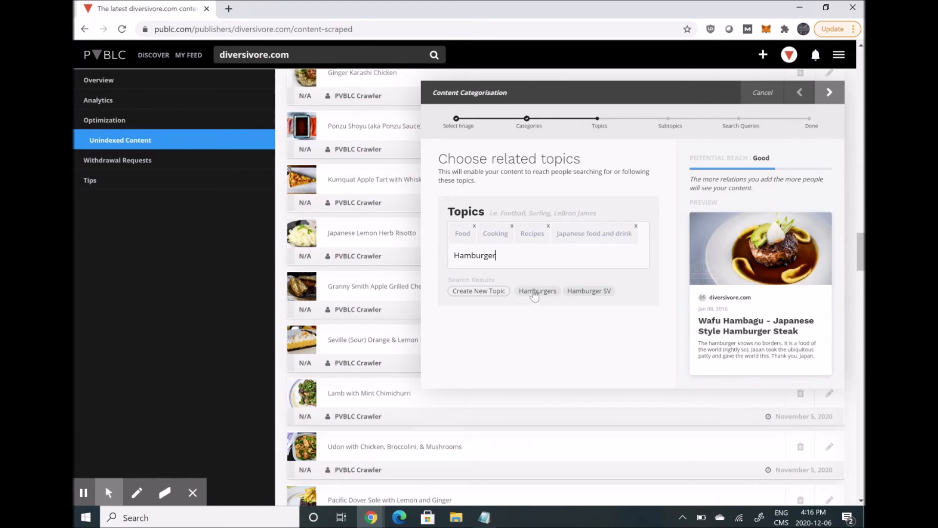
pyautogui.click(536, 292)
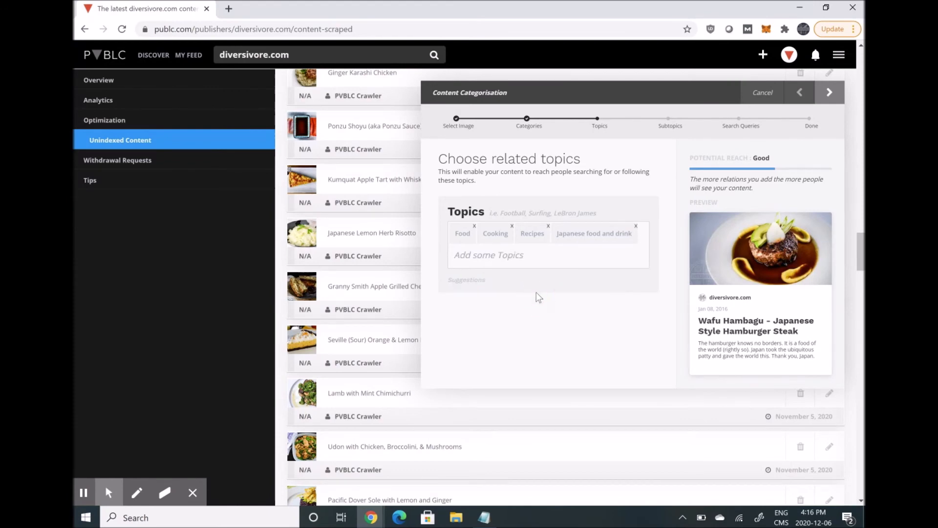
pyautogui.click(834, 93)
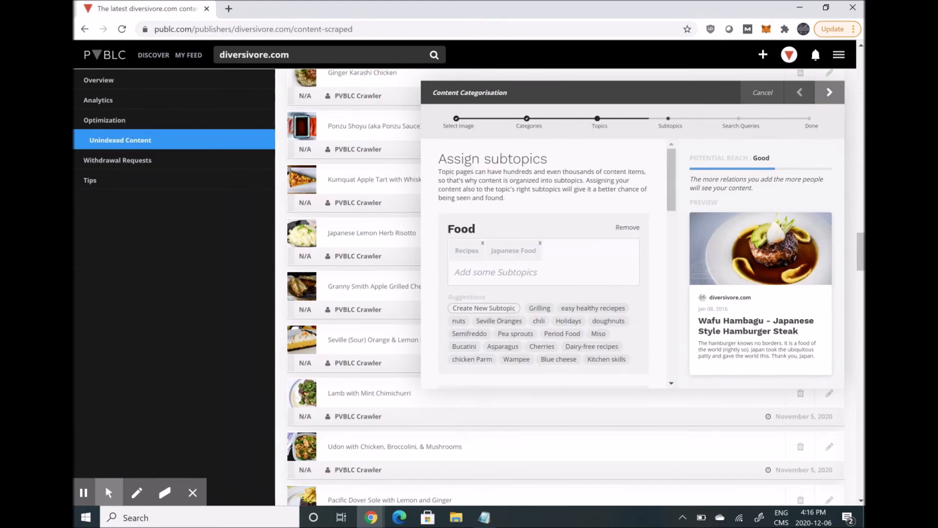
# Assign the suggested Japanese food subtopic to the Recipes topic
pyautogui.moveTo(668, 172); pyautogui.dragTo(668, 261)
pyautogui.click(473, 219)
pyautogui.write('Jap')
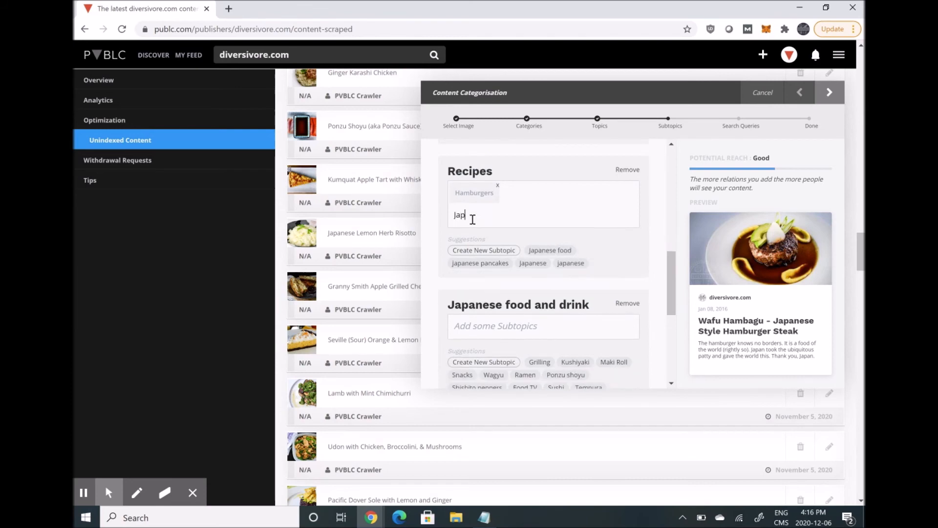
pyautogui.click(549, 251)
# Create a new subtopic named Wafu Hambagu under the Japanese food and drink topic
pyautogui.moveTo(674, 262); pyautogui.dragTo(668, 293)
pyautogui.click(509, 261)
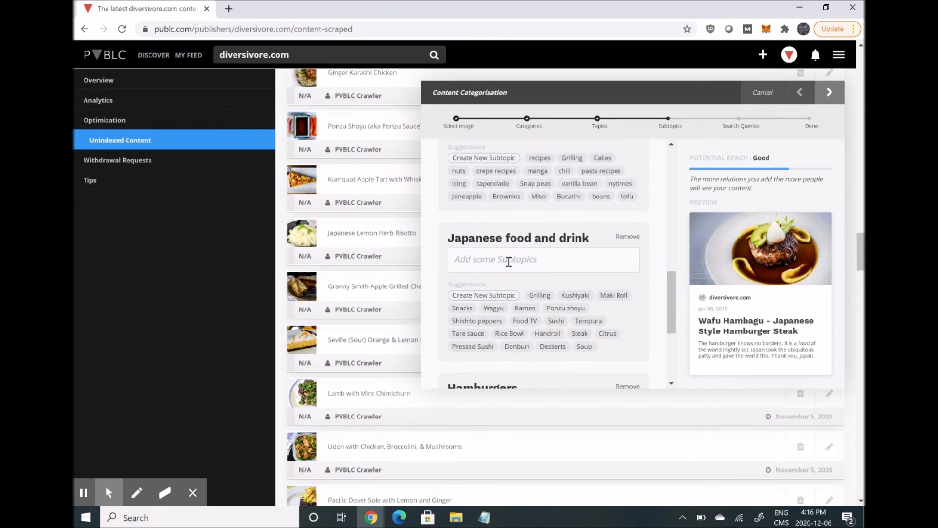
pyautogui.write('Wafu Hamagu')
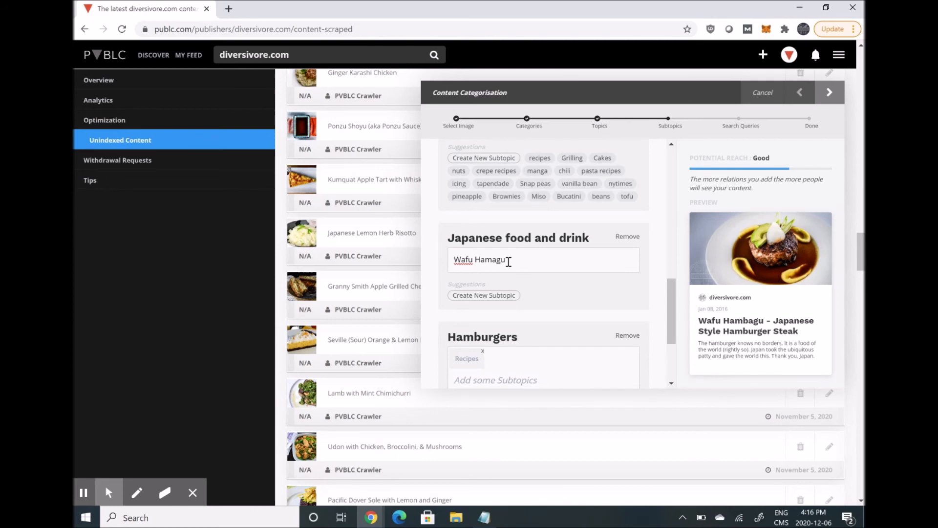
pyautogui.click(494, 259)
pyautogui.write('b')
pyautogui.click(486, 296)
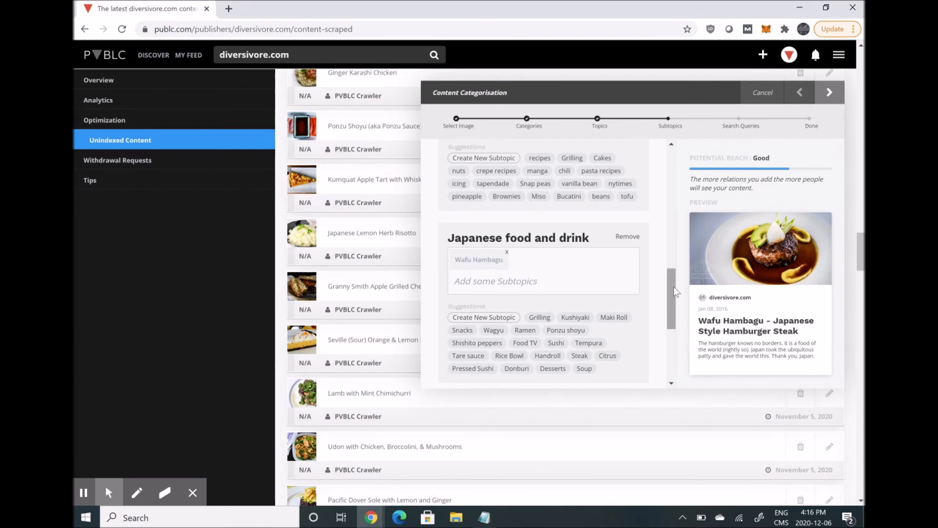
# Finish the subtopic assignment and submit the item's categorisation without adding any search queries
pyautogui.scroll(-1, 674, 293)
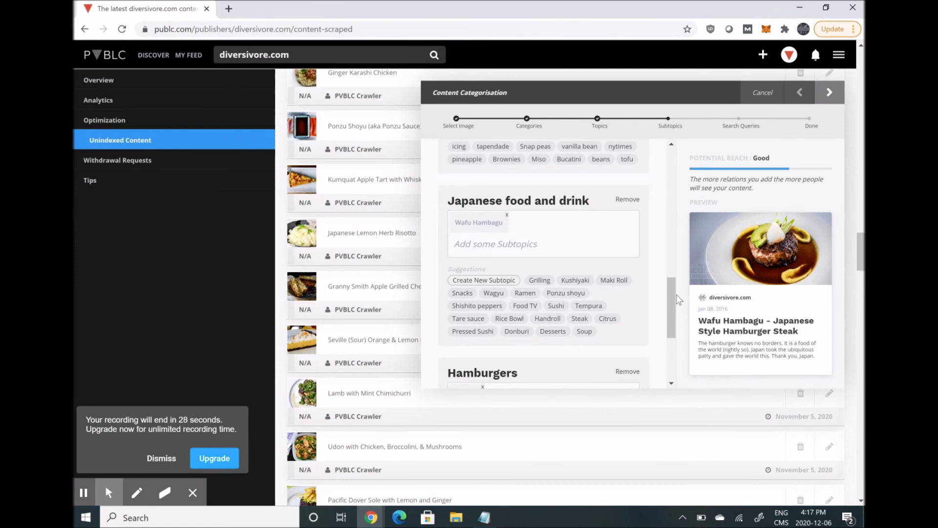
pyautogui.moveTo(670, 298); pyautogui.dragTo(672, 335)
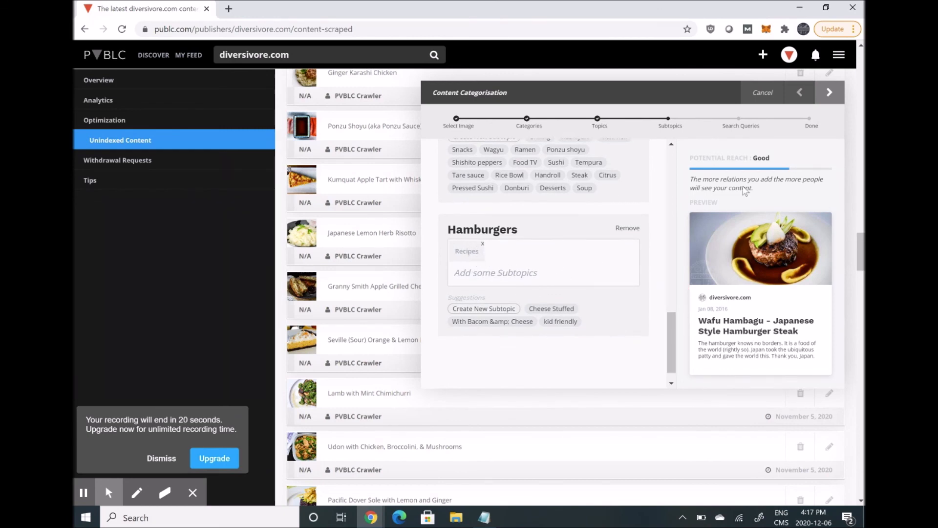
pyautogui.click(827, 96)
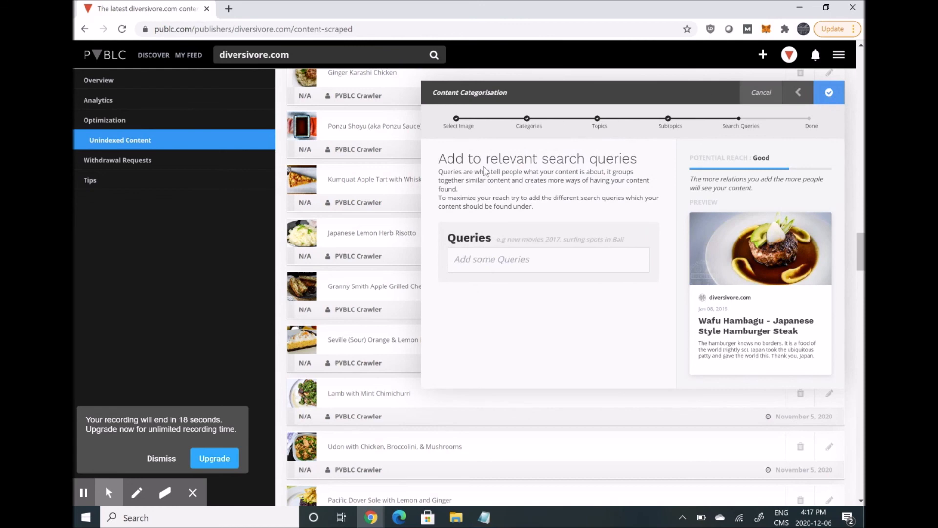
pyautogui.click(484, 259)
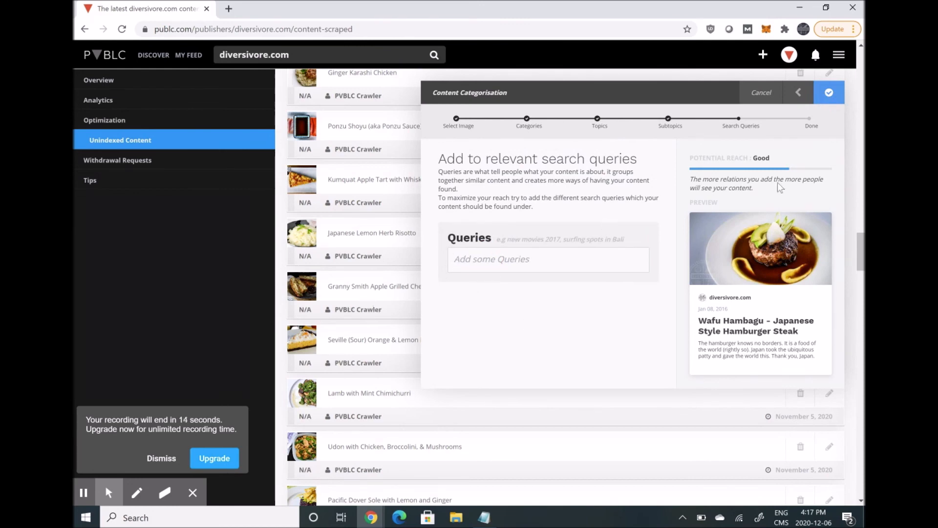
pyautogui.click(831, 96)
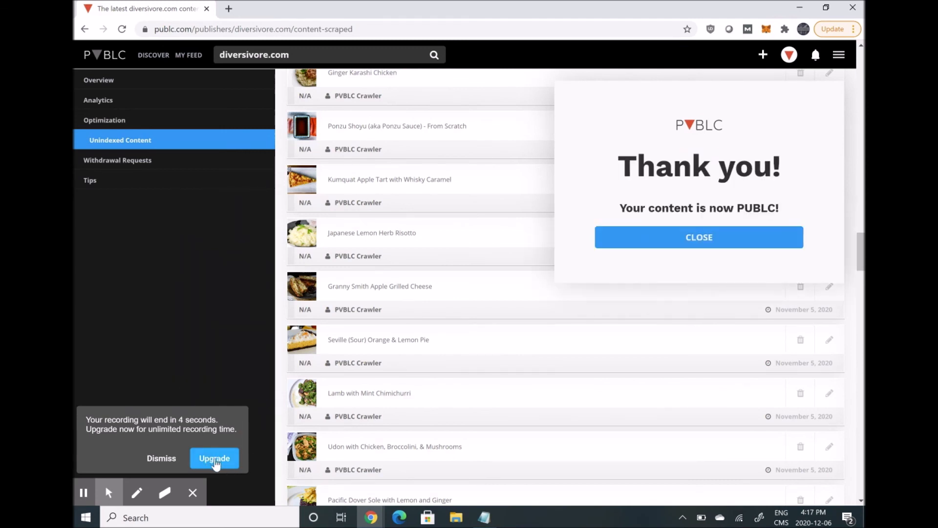
pyautogui.click(702, 240)
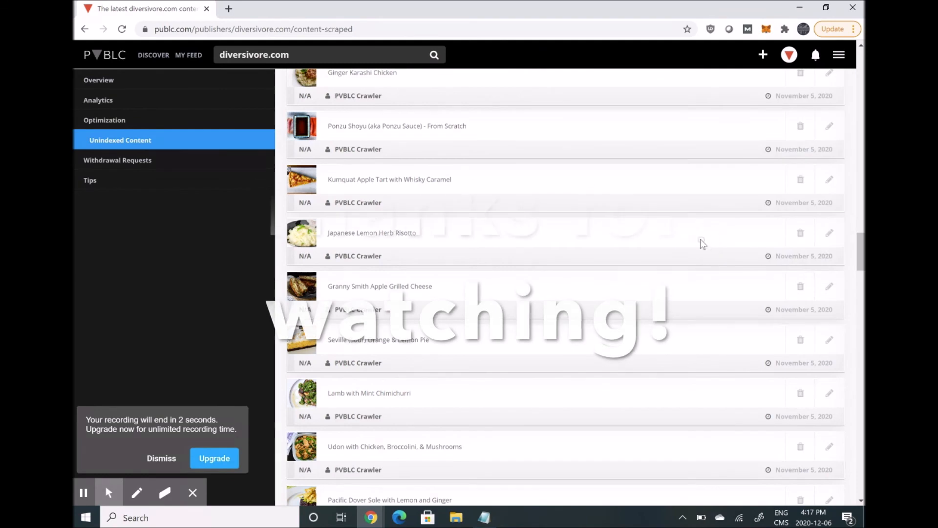